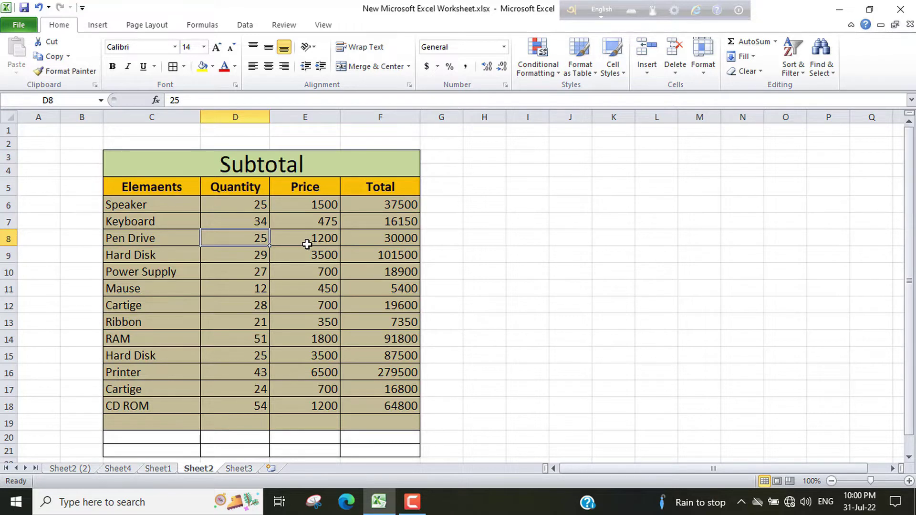
Step: Sort the item rows C6:F18 by Elemeants, values A to Z
left_click(242, 216)
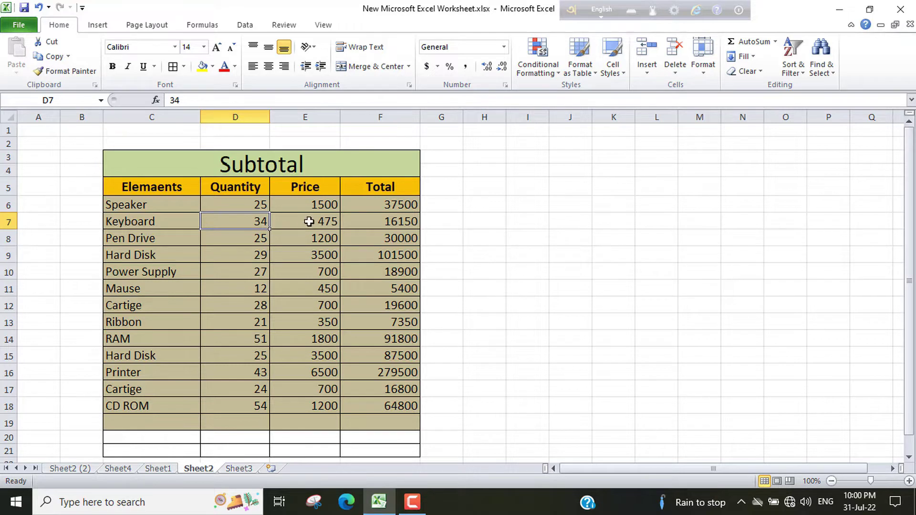
left_click(316, 253)
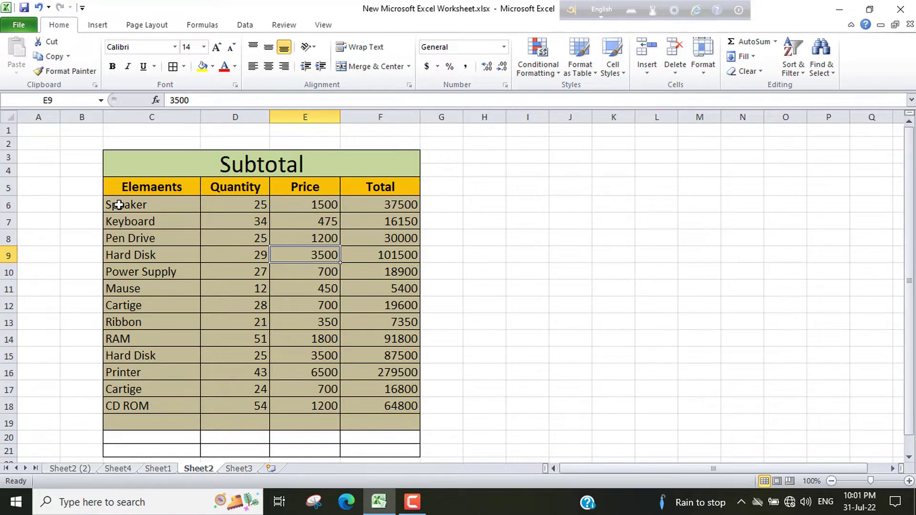
left_click_drag(118, 205, 395, 413)
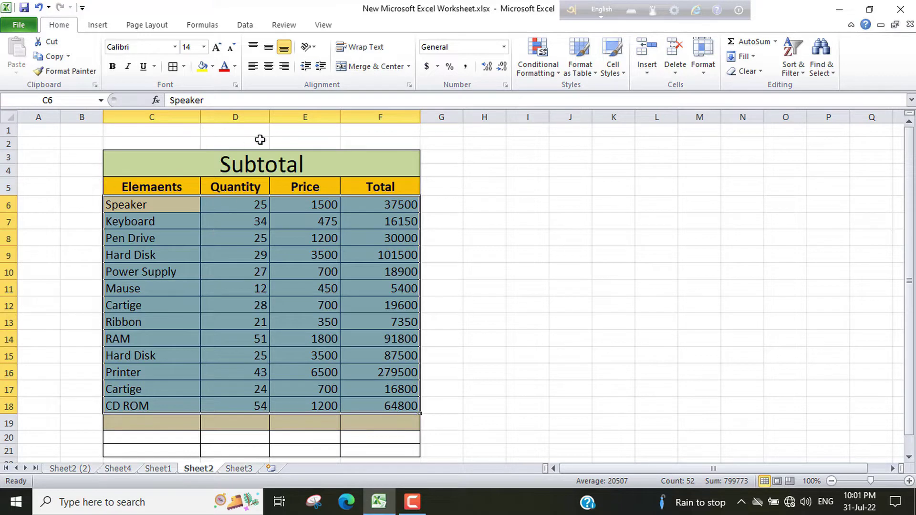
left_click(245, 28)
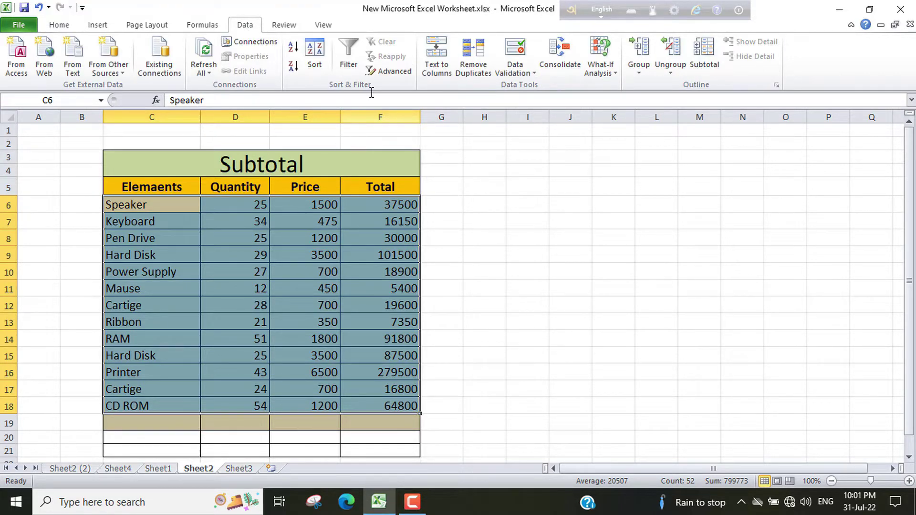
left_click(315, 60)
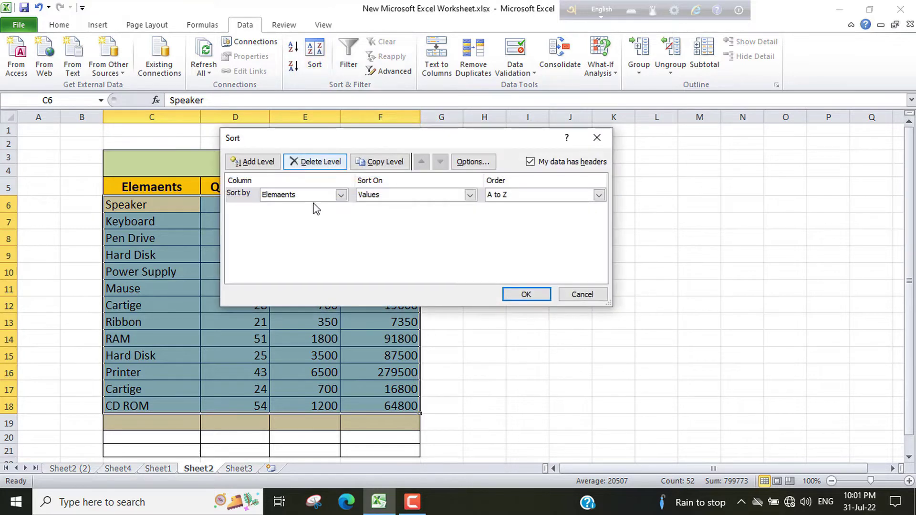
left_click(343, 196)
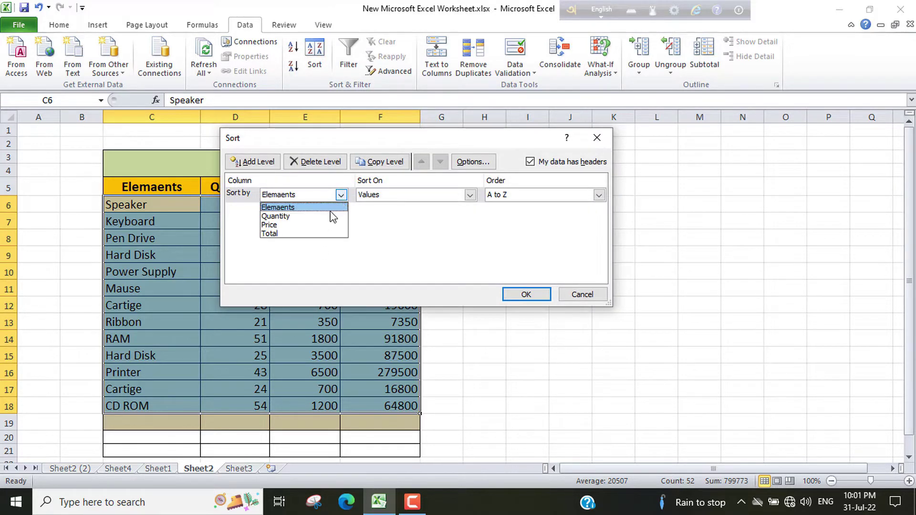
left_click(284, 207)
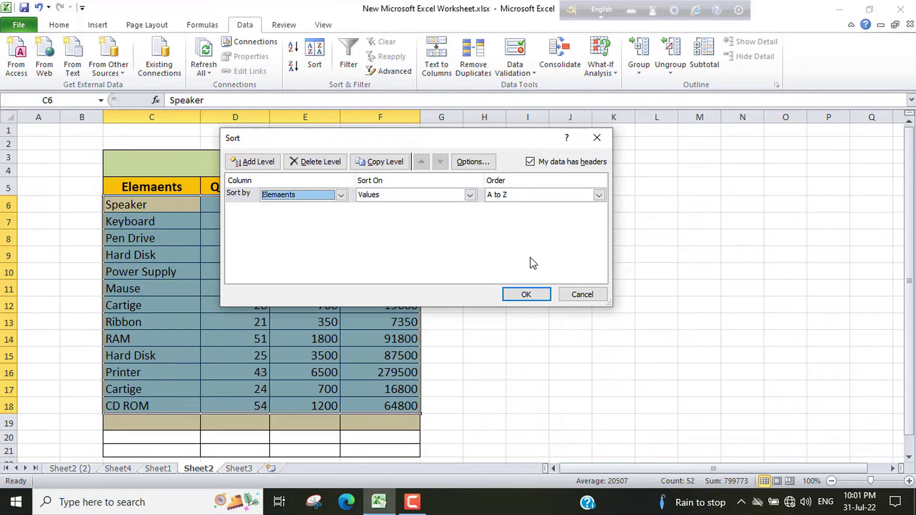
left_click(527, 296)
left_click(157, 221)
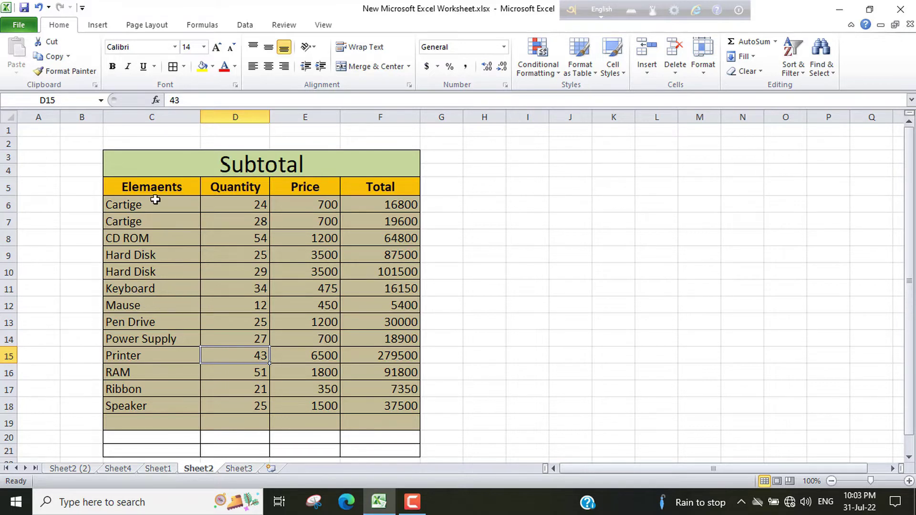
Step: Select the table C5:F18 with its header row and show the Data tab
left_click(167, 188)
left_click_drag(167, 188, 380, 408)
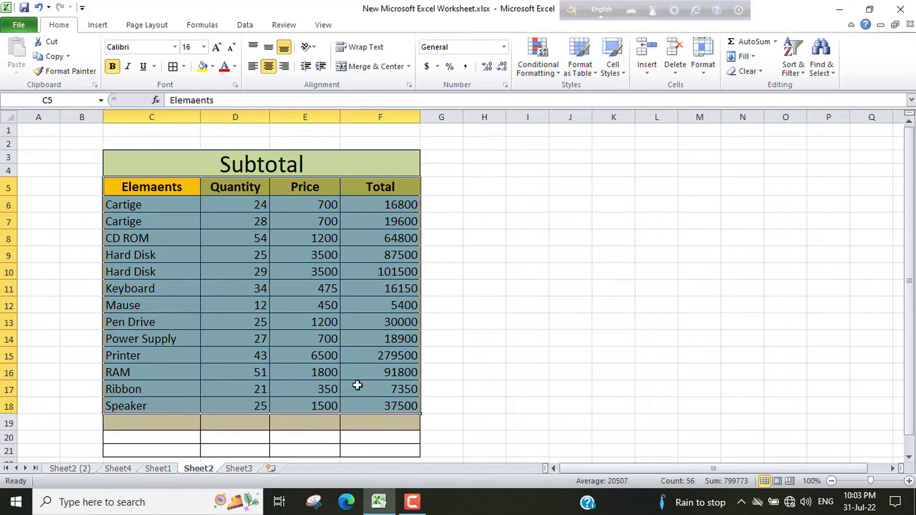
left_click(245, 28)
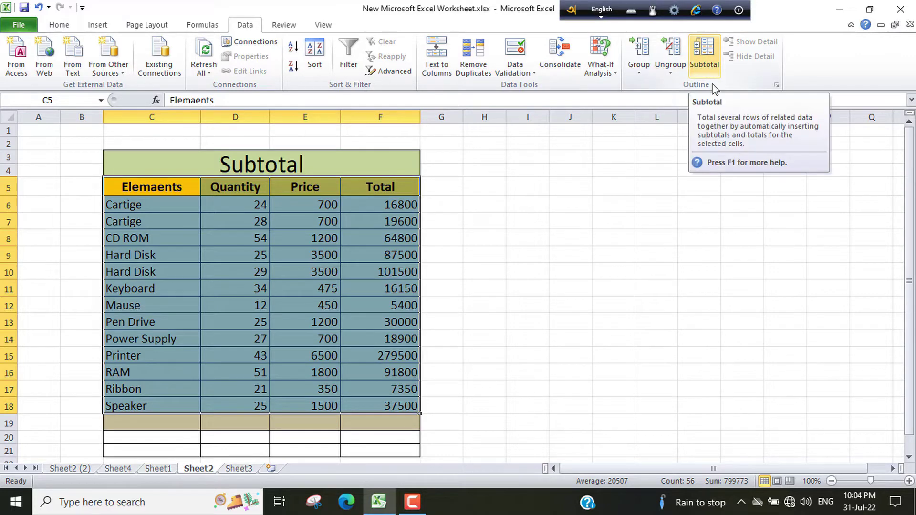
Step: Add Sum subtotals of Total at each change in Elemeants
left_click(719, 70)
left_click(706, 51)
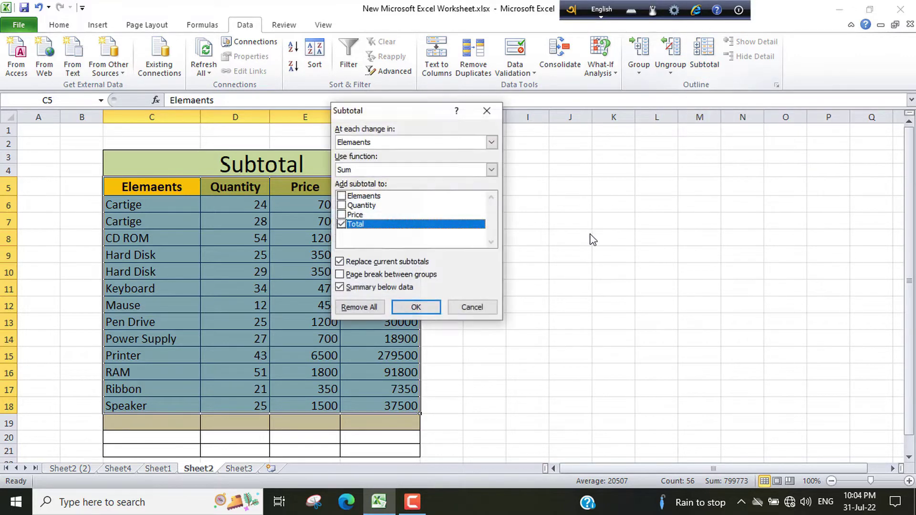
left_click_drag(391, 113, 543, 131)
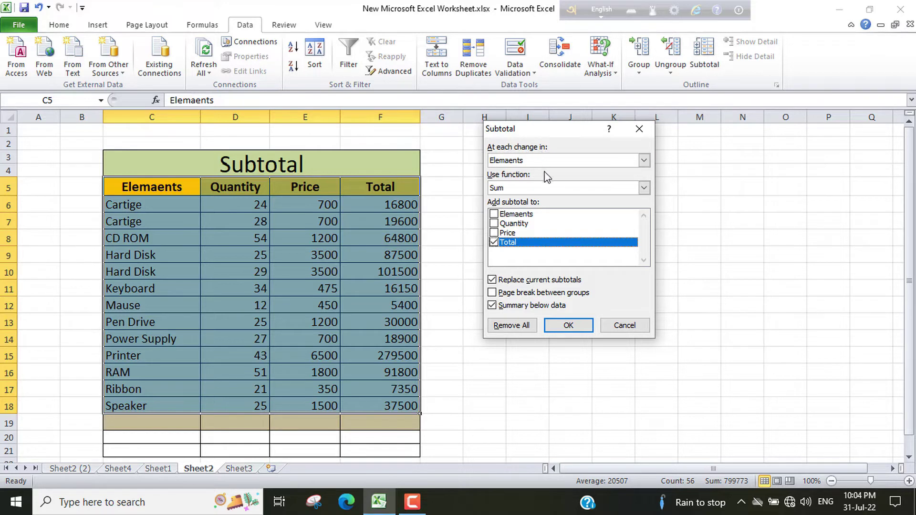
left_click(644, 161)
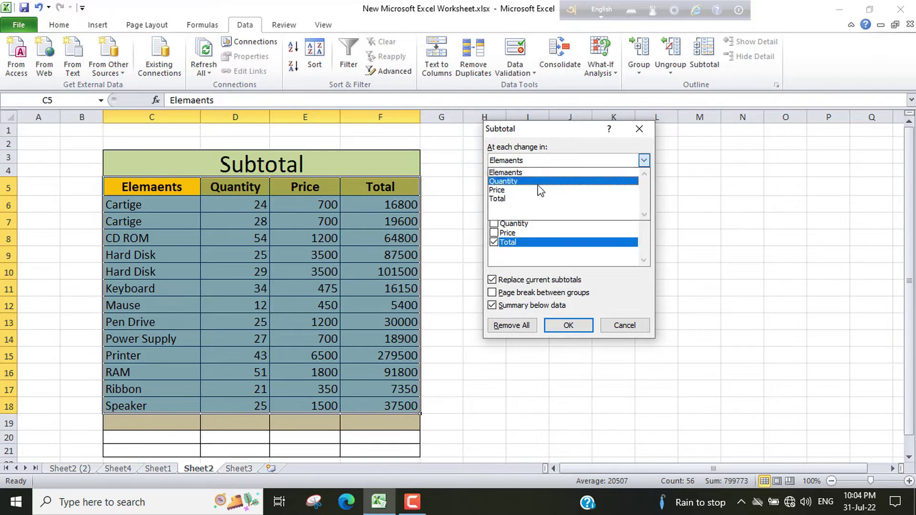
left_click(513, 175)
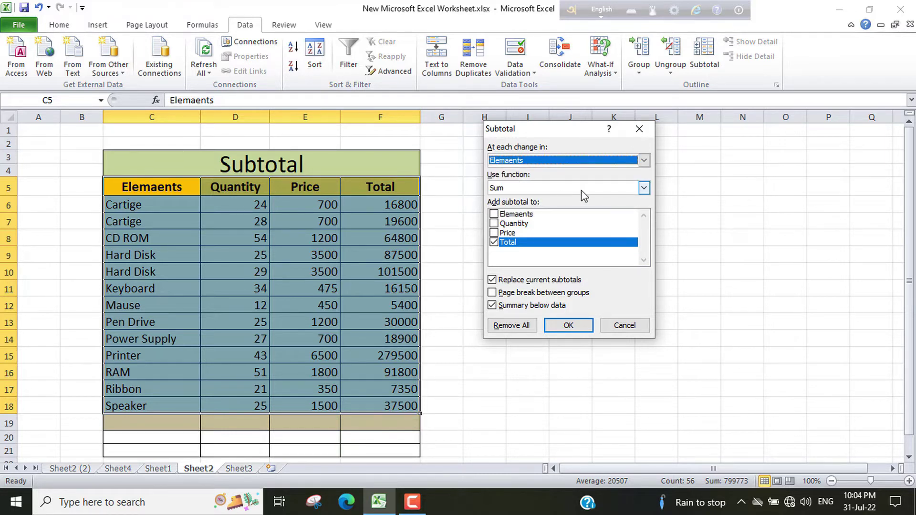
left_click(644, 189)
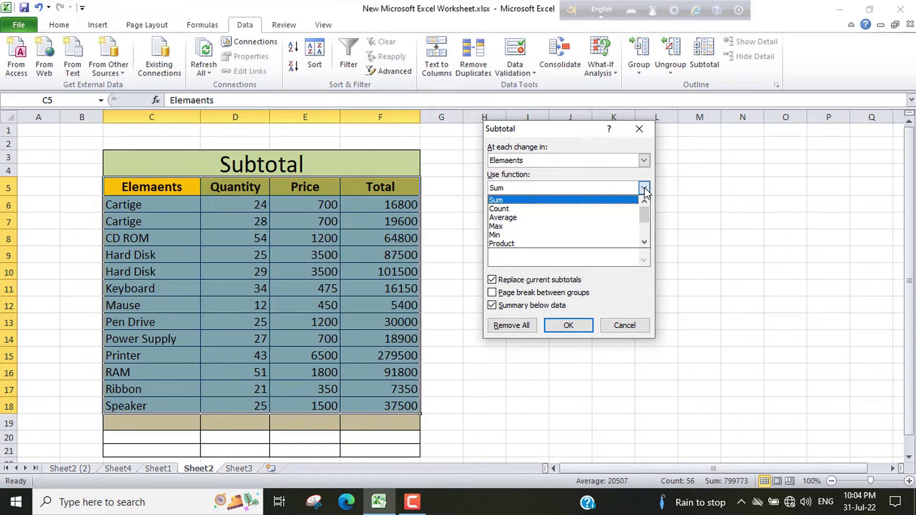
left_click(519, 201)
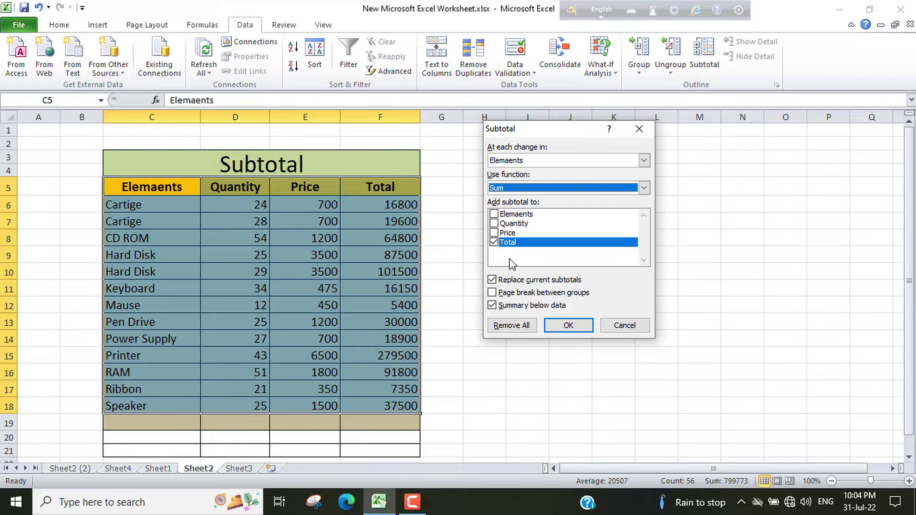
left_click(494, 248)
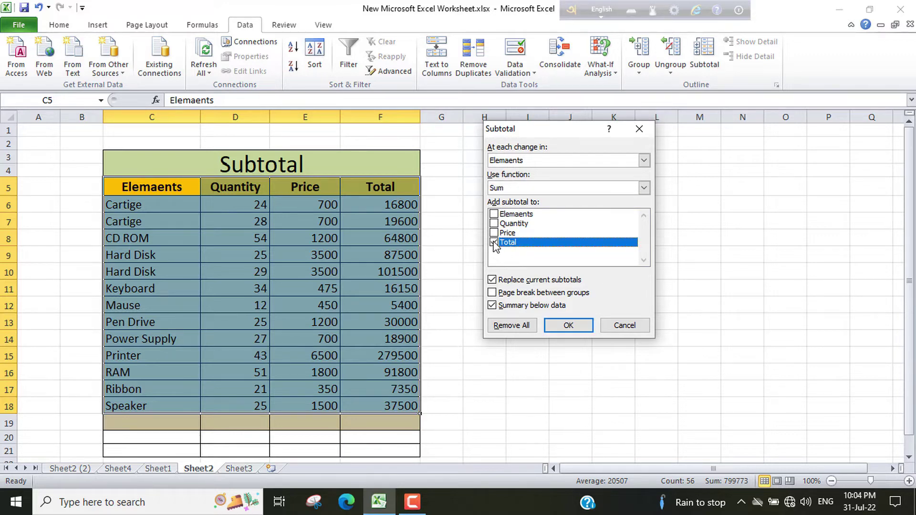
left_click(568, 326)
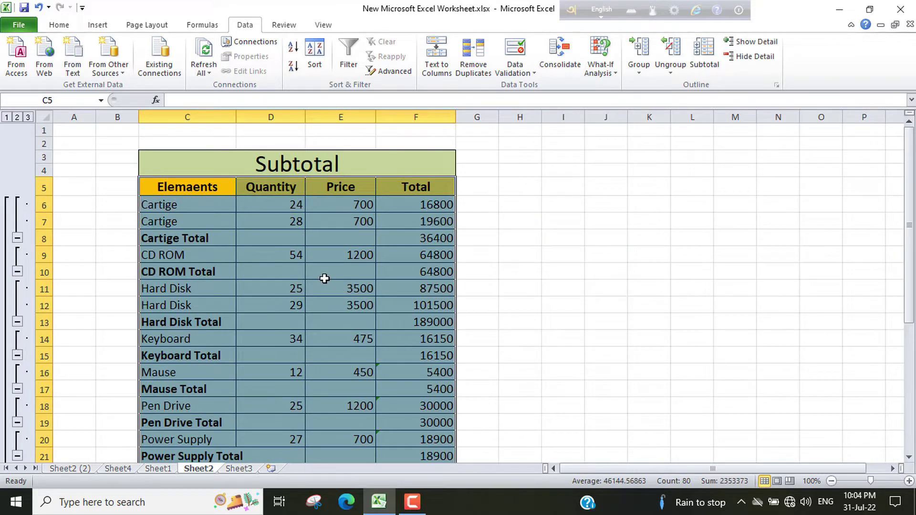
Step: Check that F30 holds =SUBTOTAL(9,F6:F28), giving a Grand Total of 776800
scroll(325, 279, "down", 2)
scroll(248, 268, "down", 1)
scroll(253, 286, "down", 1)
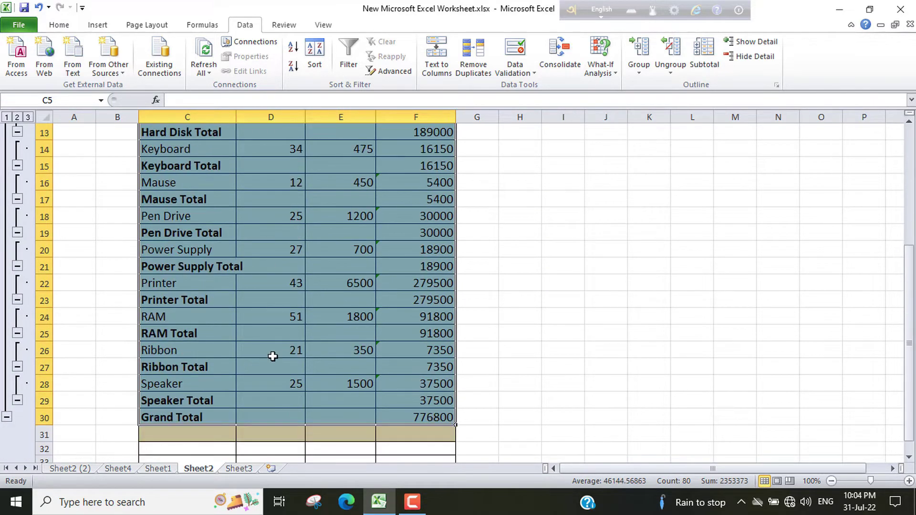
scroll(255, 376, "down", 3)
scroll(349, 326, "up", 1)
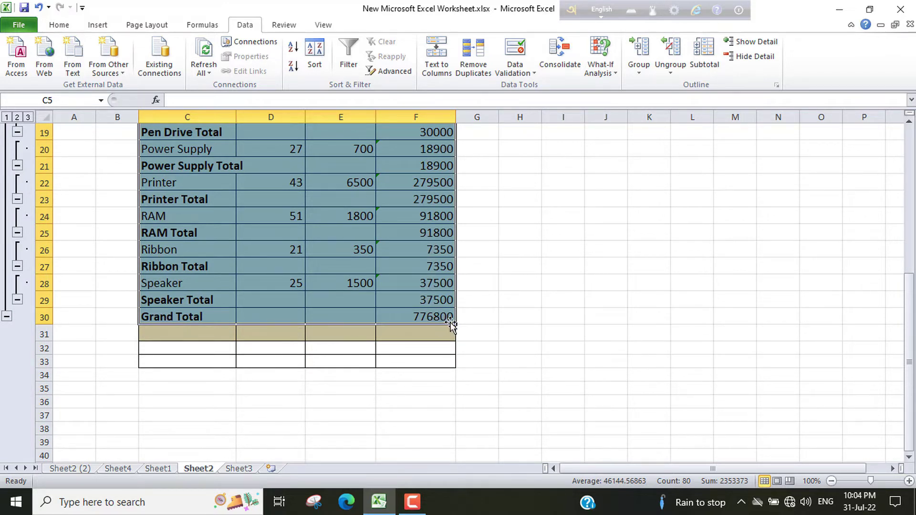
left_click(433, 320)
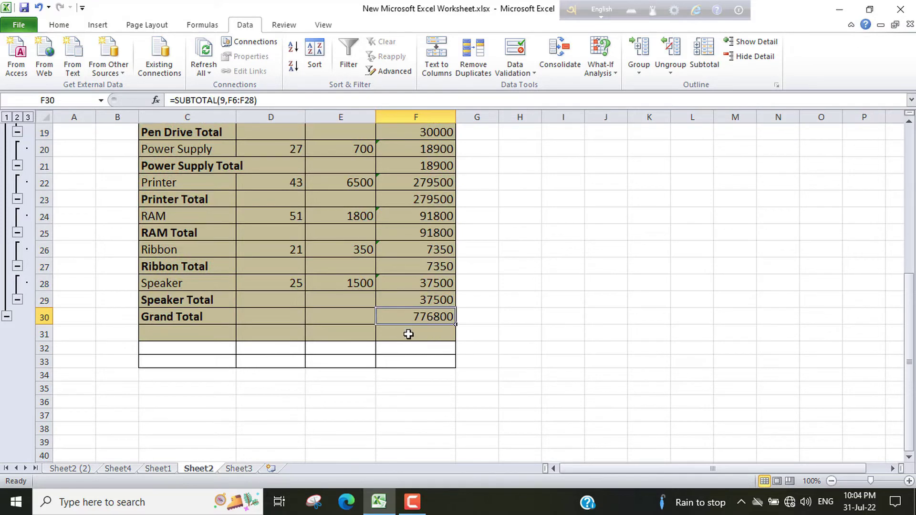
scroll(432, 326, "up", 1)
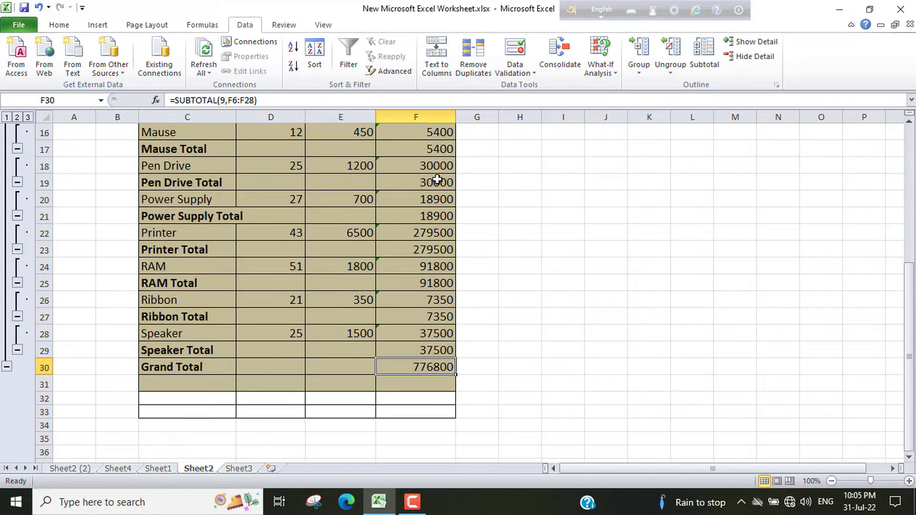
scroll(436, 177, "down", 1)
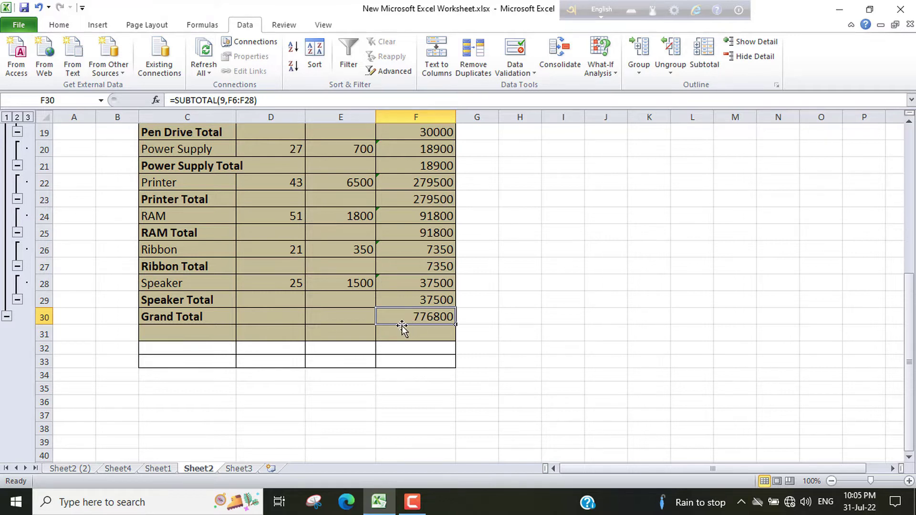
Step: Merge and centre the Grand Total label across C30:E30
left_click(184, 317)
left_click_drag(254, 318, 341, 319)
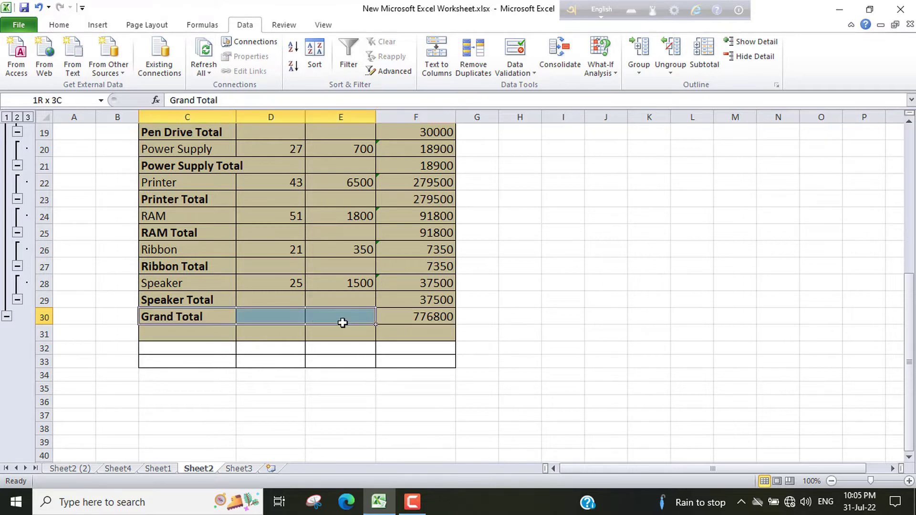
left_click(69, 27)
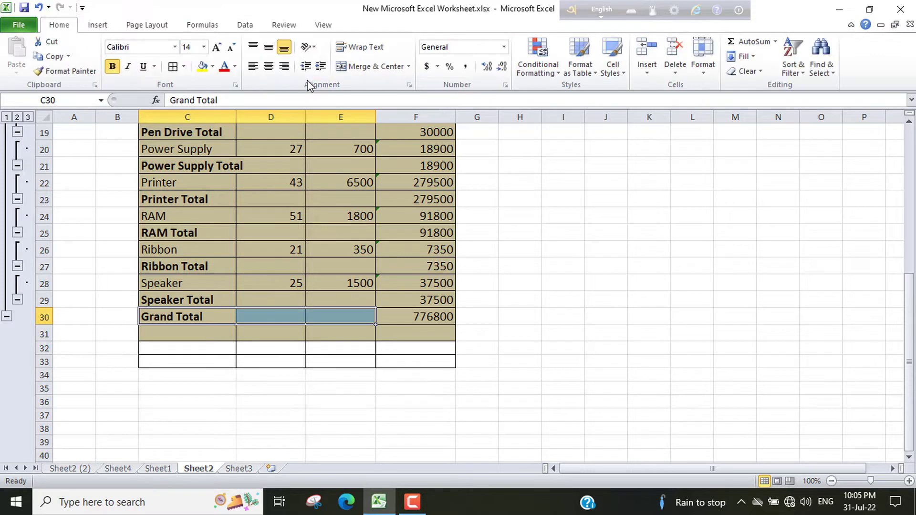
left_click(370, 67)
left_click(311, 345)
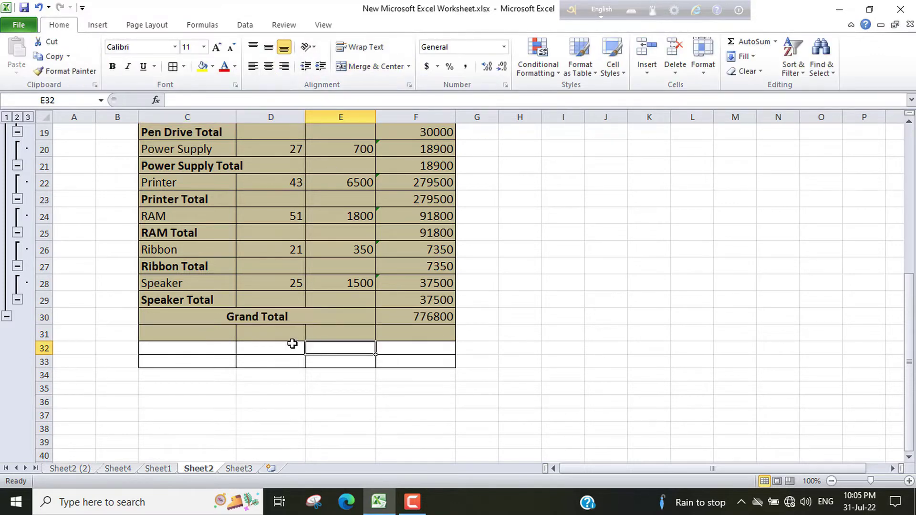
Step: Fill the Grand Total row with light green
left_click_drag(211, 320, 415, 317)
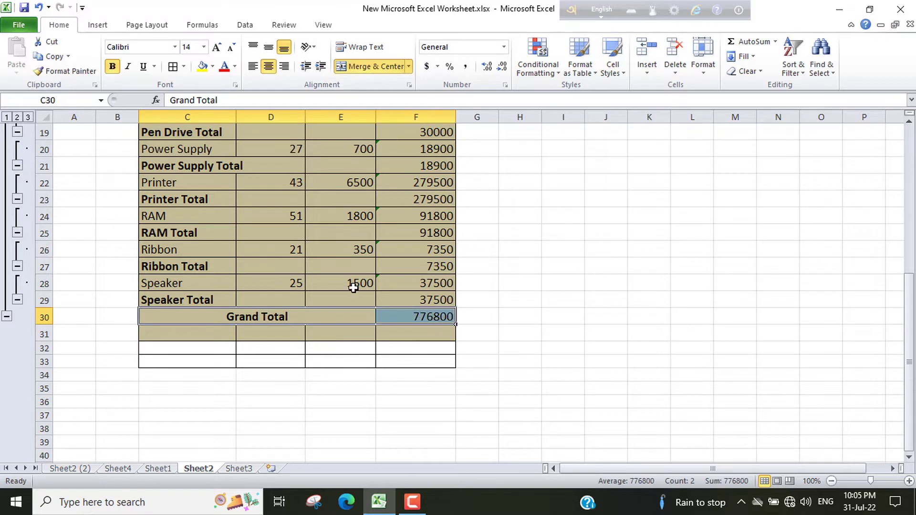
left_click(213, 66)
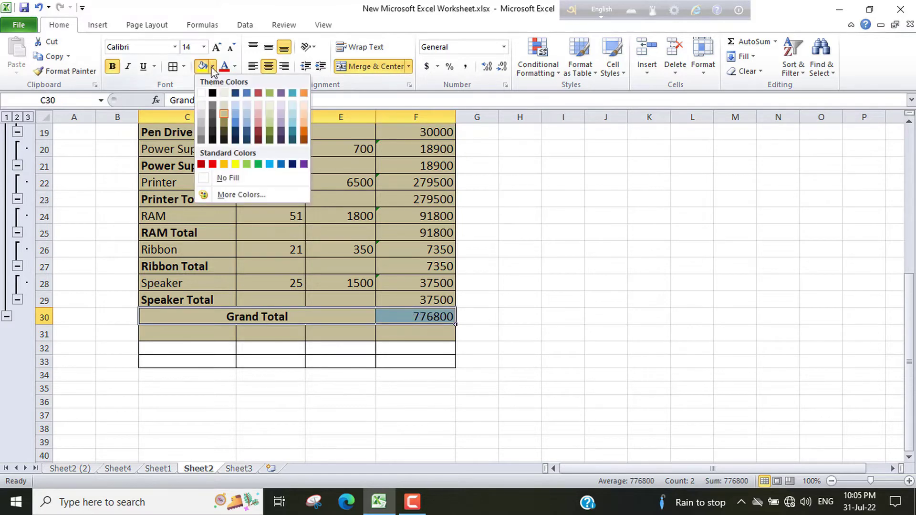
left_click(268, 124)
key("Right")
key("Right")
scroll(313, 305, "up", 2)
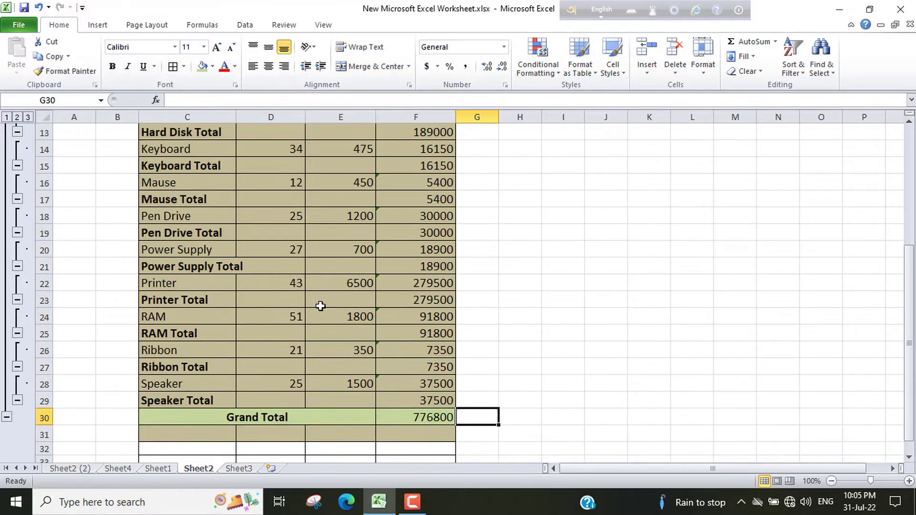
scroll(314, 283, "up", 1)
scroll(314, 283, "up", 3)
scroll(349, 255, "down", 1)
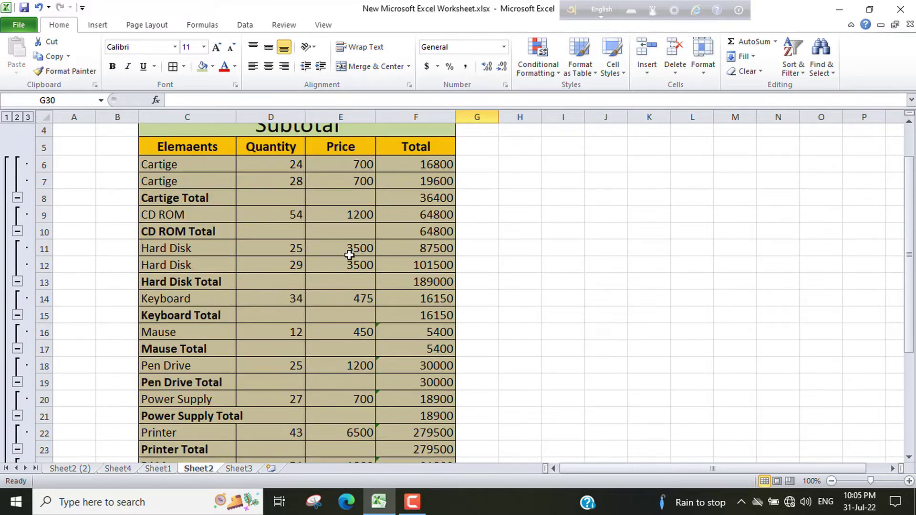
scroll(433, 234, "down", 3)
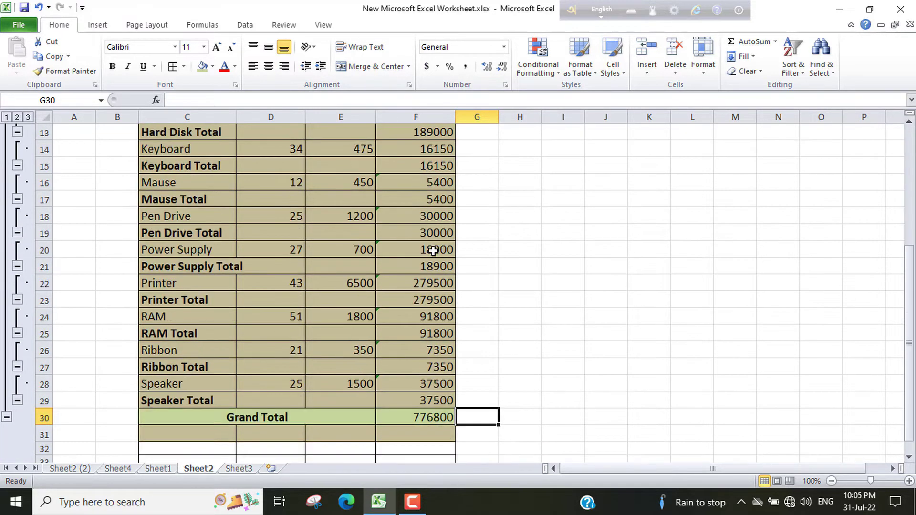
scroll(437, 339, "up", 1)
scroll(353, 363, "up", 3)
scroll(332, 343, "up", 2)
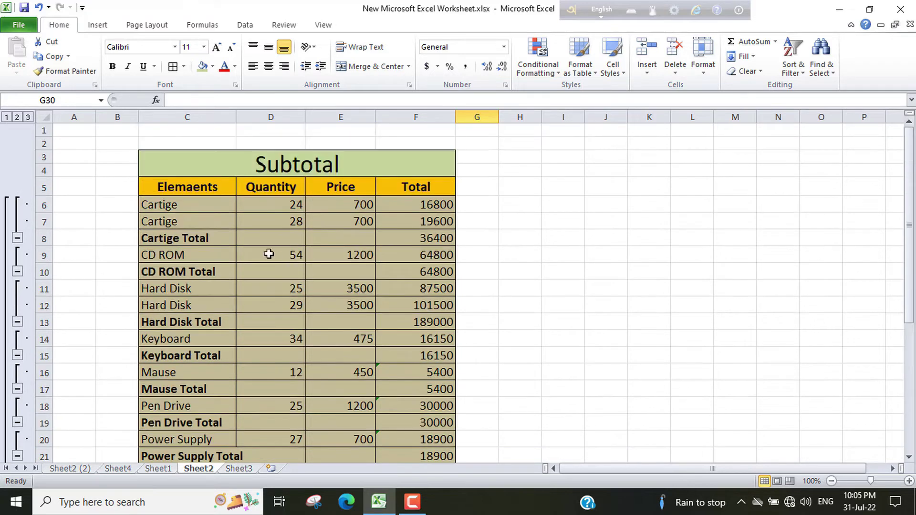
Step: Add filter dropdowns to the headers of table C5:F30
mouse_move(178, 186)
left_mouse_down()
mouse_move(431, 221)
mouse_move(415, 405)
mouse_move(398, 474)
mouse_move(405, 427)
left_mouse_up()
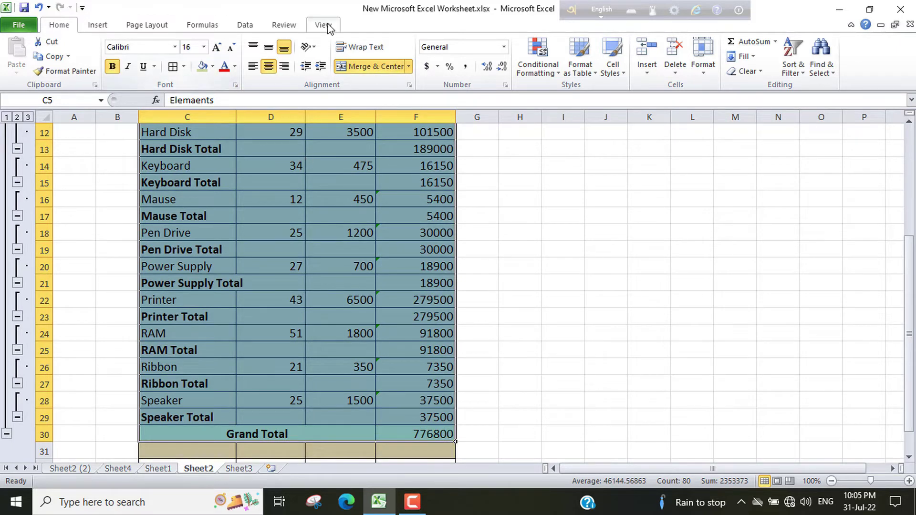
left_click(244, 25)
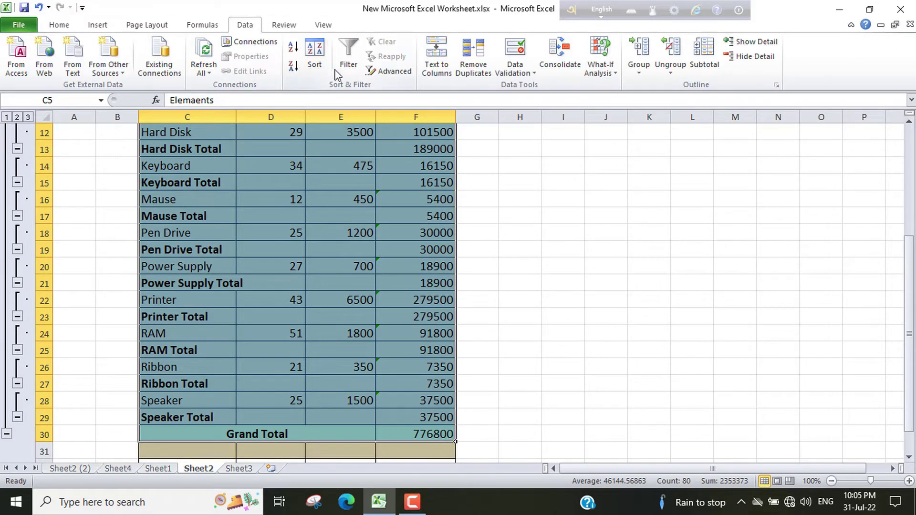
left_click(348, 57)
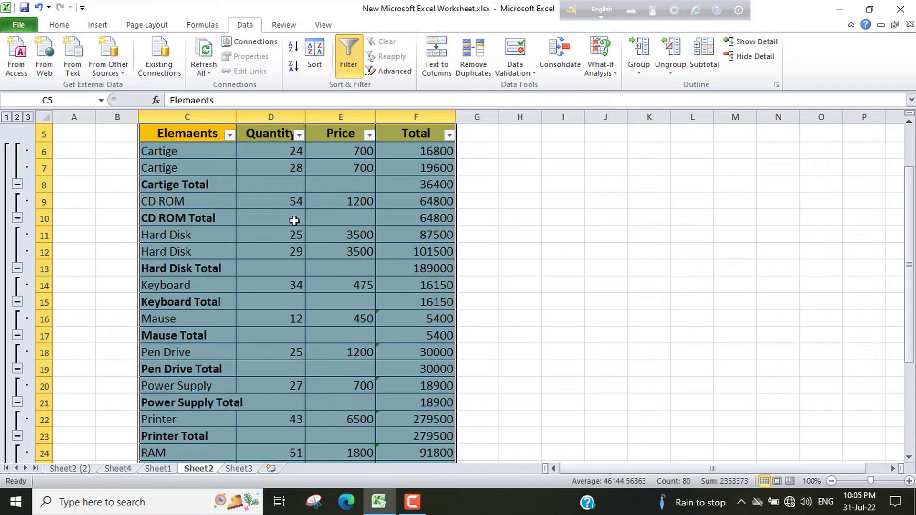
left_click(267, 186)
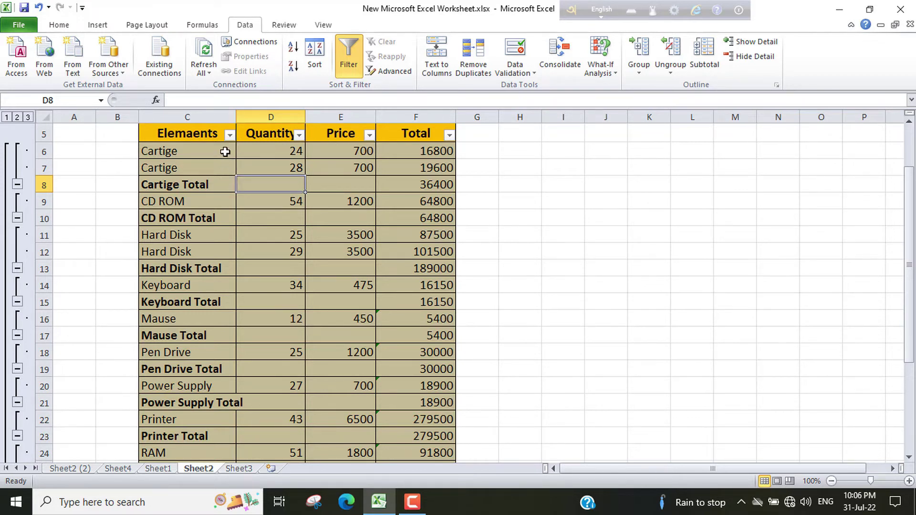
Step: Filter the Elemeants column to show only Keyboard
left_click(230, 136)
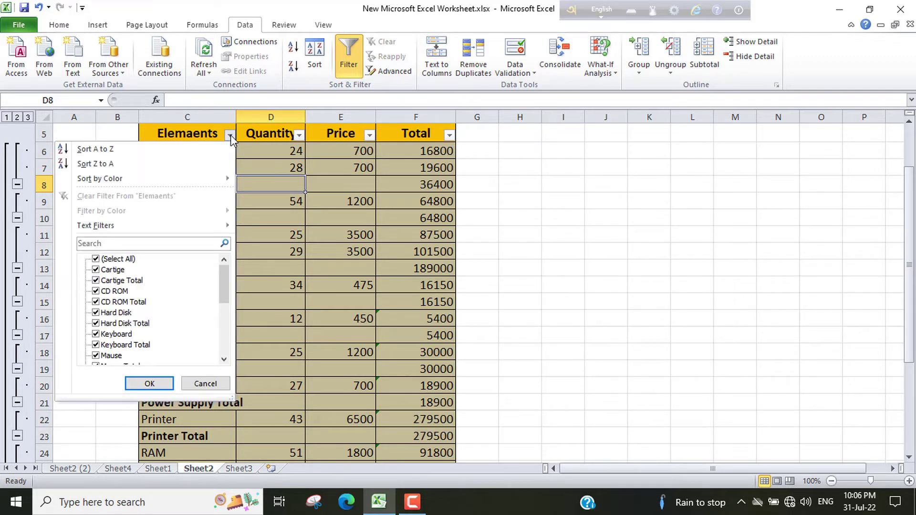
left_click(96, 259)
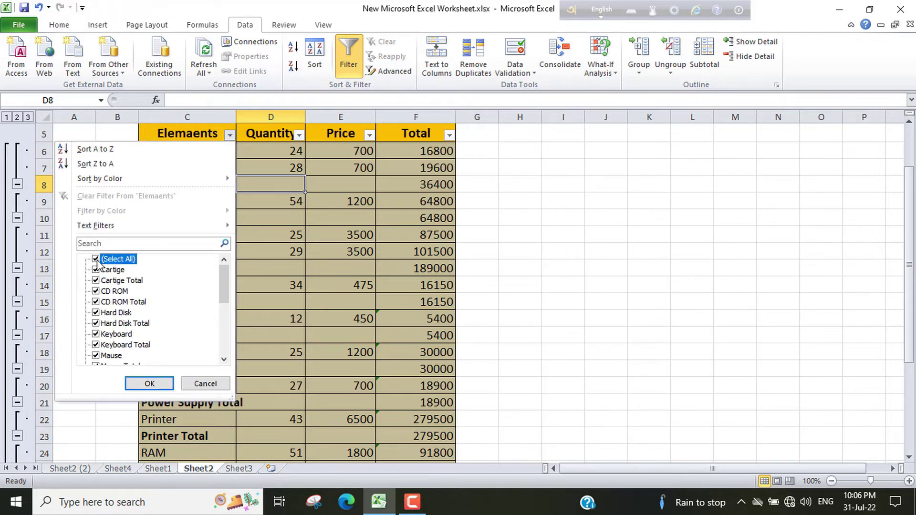
left_click(96, 334)
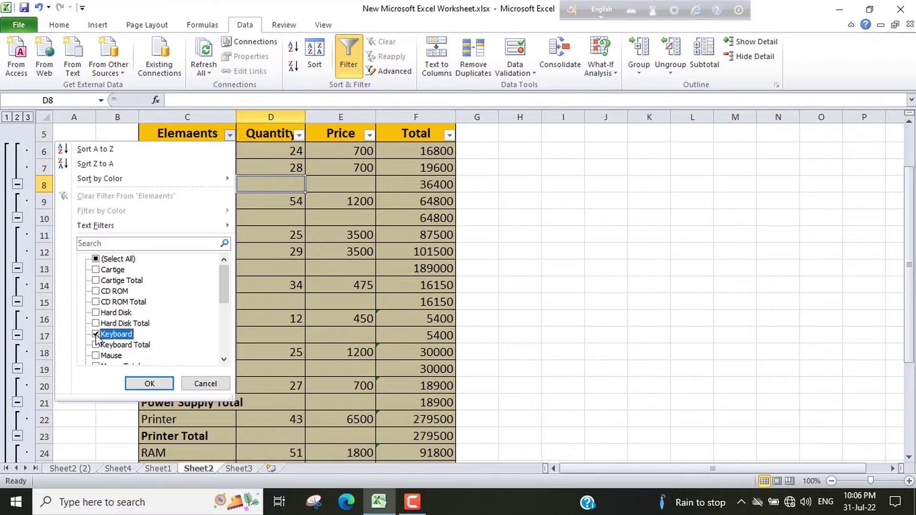
left_click(149, 384)
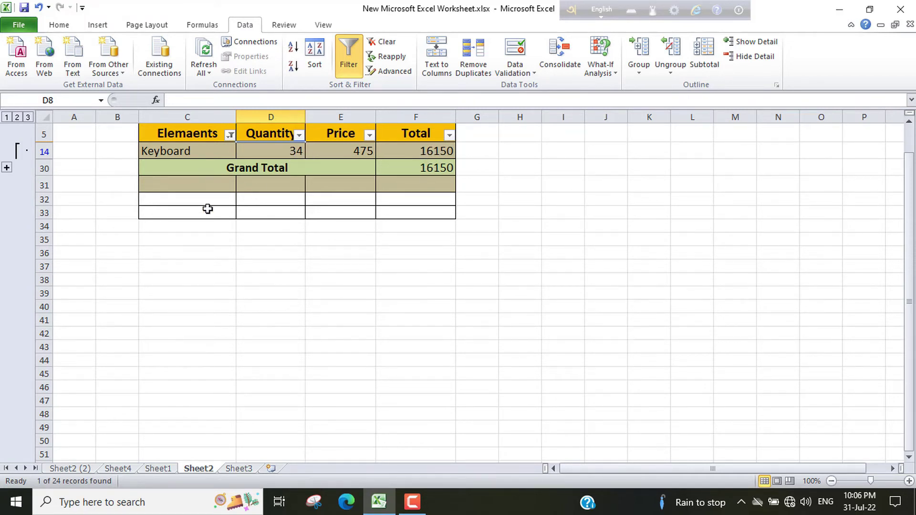
Step: Change the Elemeants filter to show only Power Supply
left_click(230, 136)
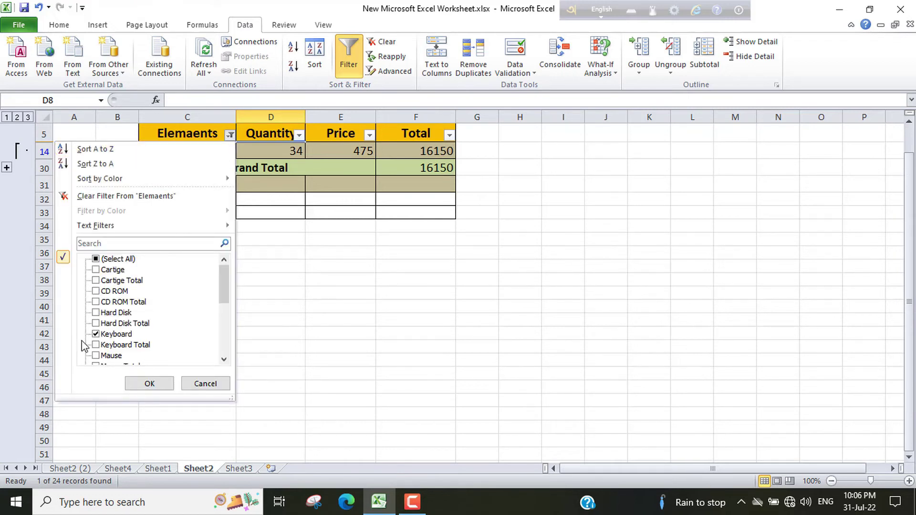
left_click(96, 334)
scroll(101, 348, "down", 2)
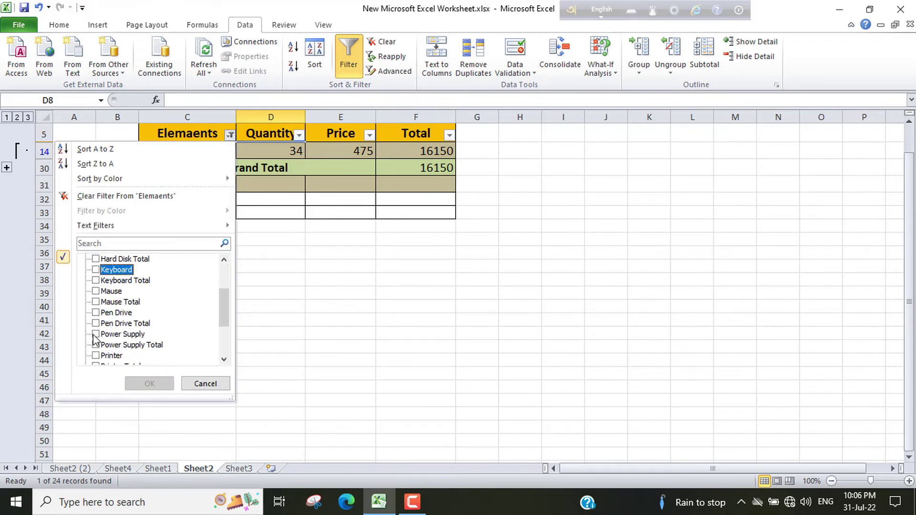
left_click(96, 335)
left_click(148, 383)
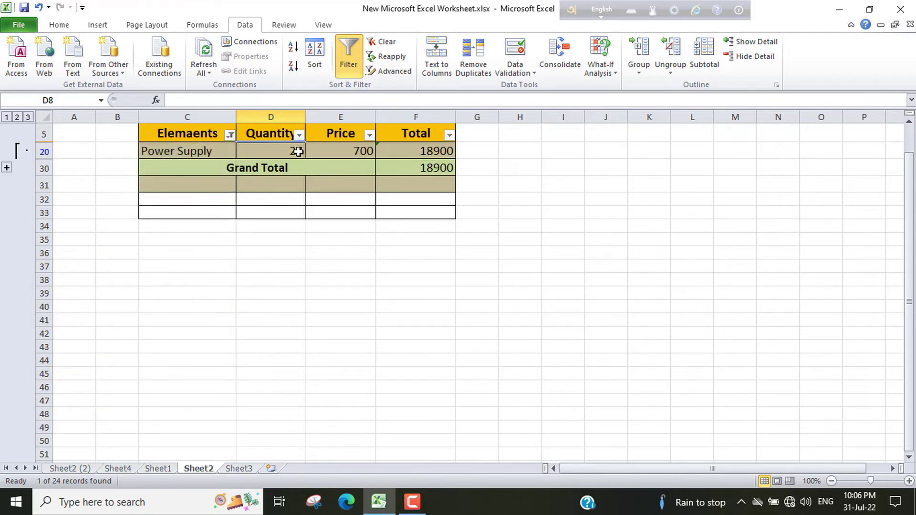
Step: Change the Elemeants filter to show only Hard Disk, totalling 189000
left_click(229, 135)
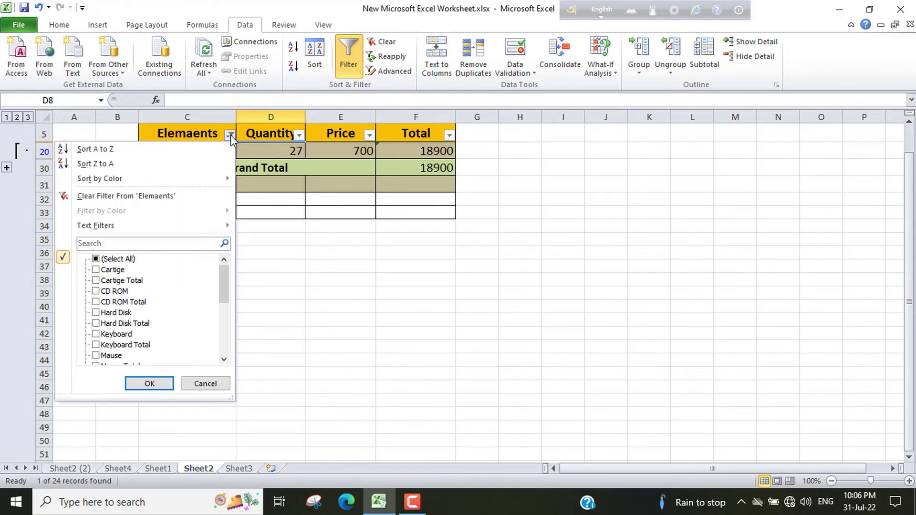
left_click(95, 313)
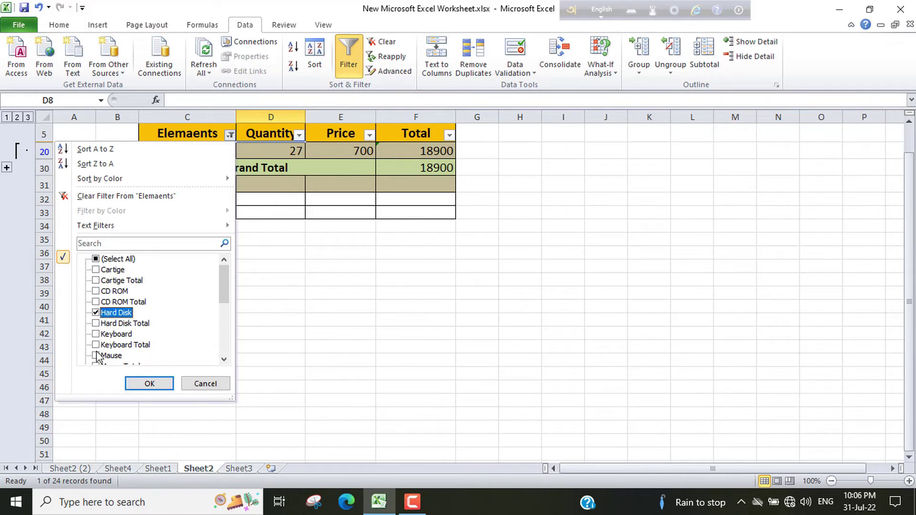
scroll(99, 354, "down", 1)
scroll(99, 352, "down", 1)
left_click(95, 333)
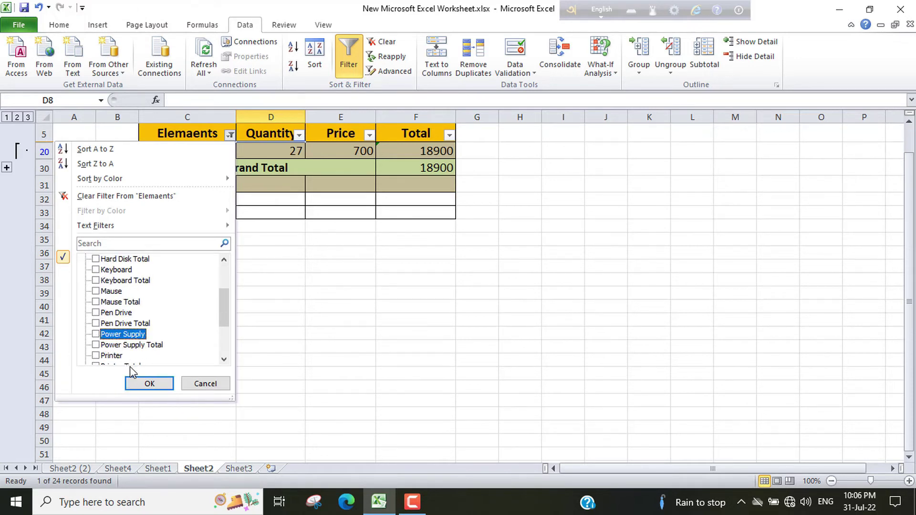
left_click(149, 383)
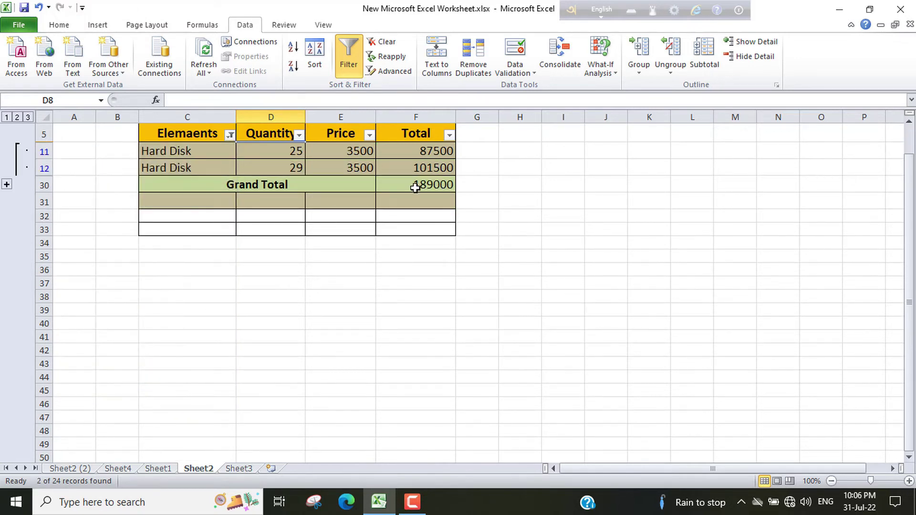
scroll(415, 188, "up", 1)
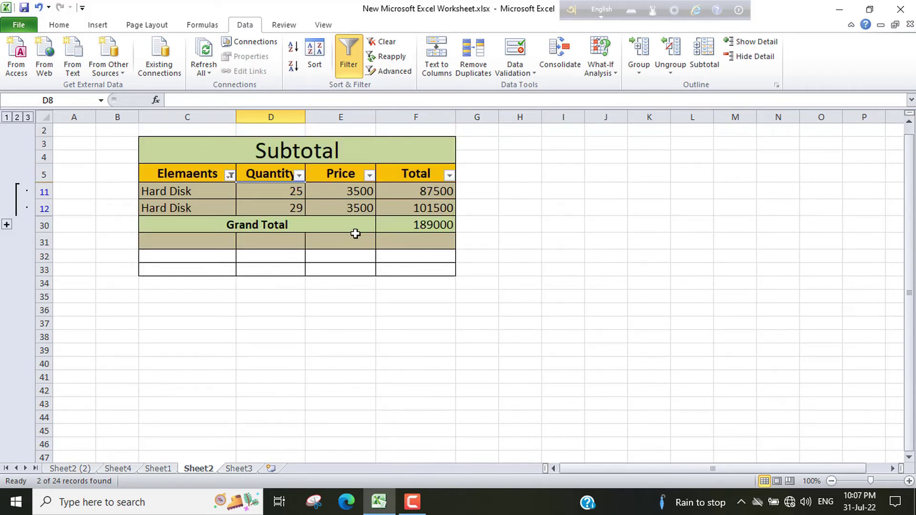
Step: Turn off the filter, select C5:F30 and open the Subtotal dialog
left_click(349, 64)
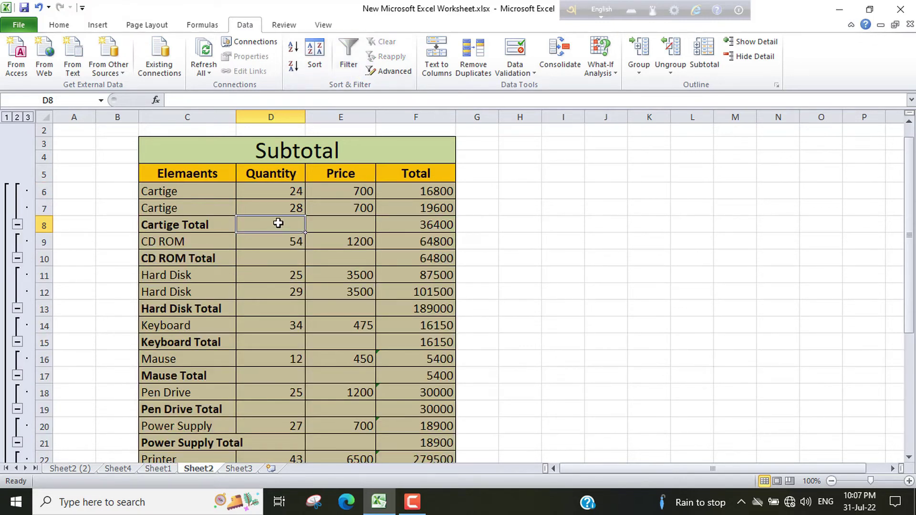
left_click_drag(196, 179, 419, 422)
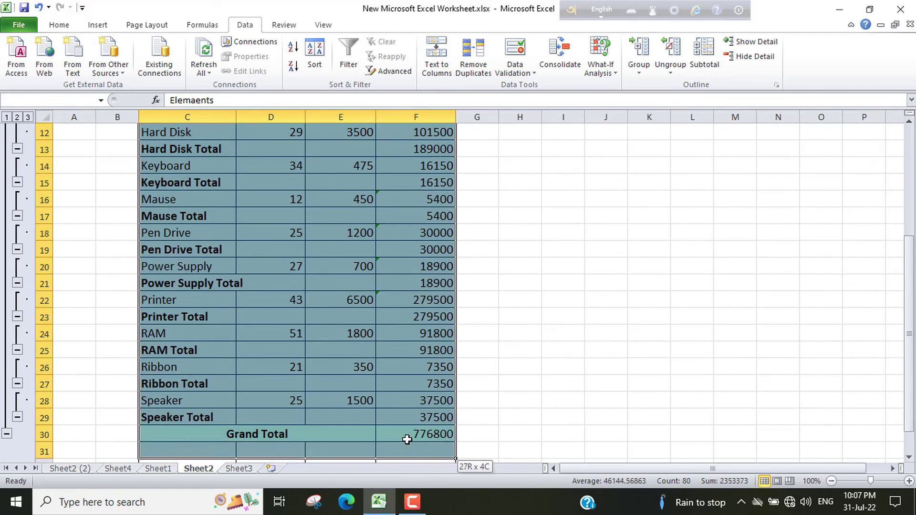
mouse_move(418, 423)
left_mouse_down()
mouse_move(407, 438)
mouse_move(411, 414)
left_mouse_up()
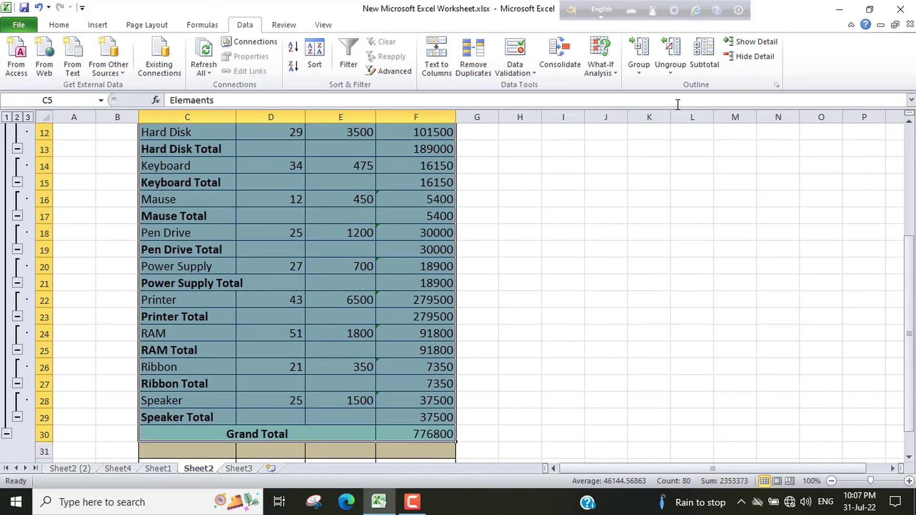
left_click(706, 62)
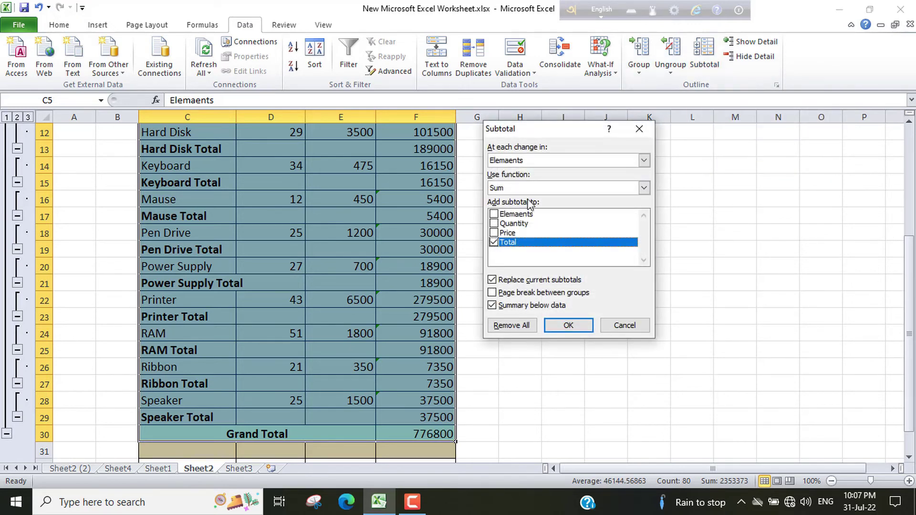
left_click_drag(521, 132, 539, 138)
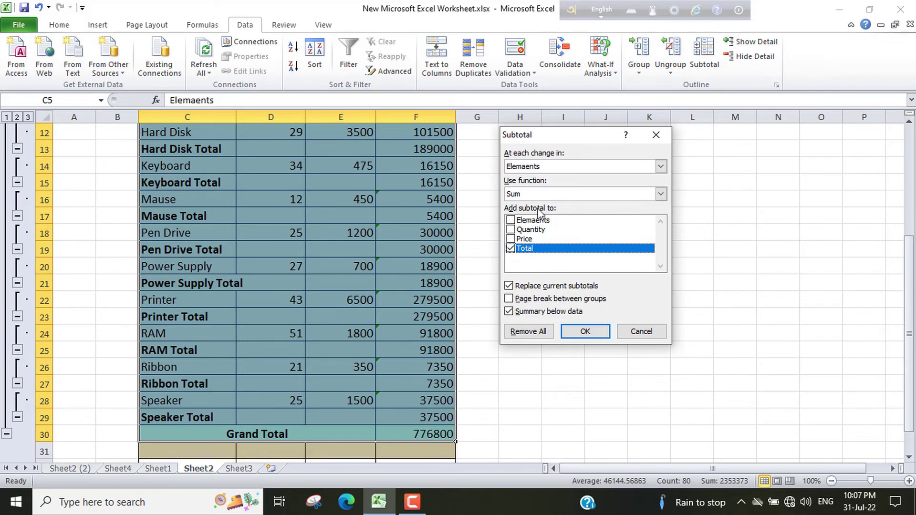
Step: Remove all subtotals, restoring the 13 plain item rows
left_click(531, 333)
left_click(254, 221)
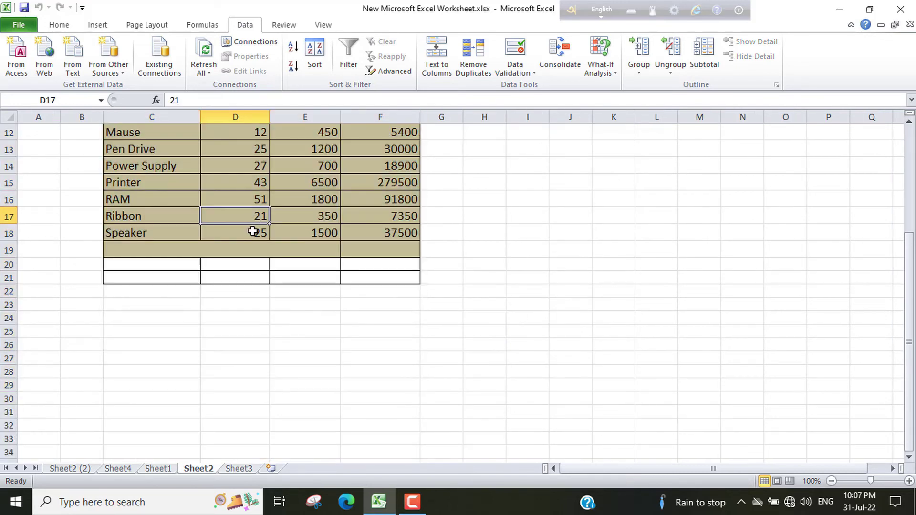
scroll(253, 224, "up", 4)
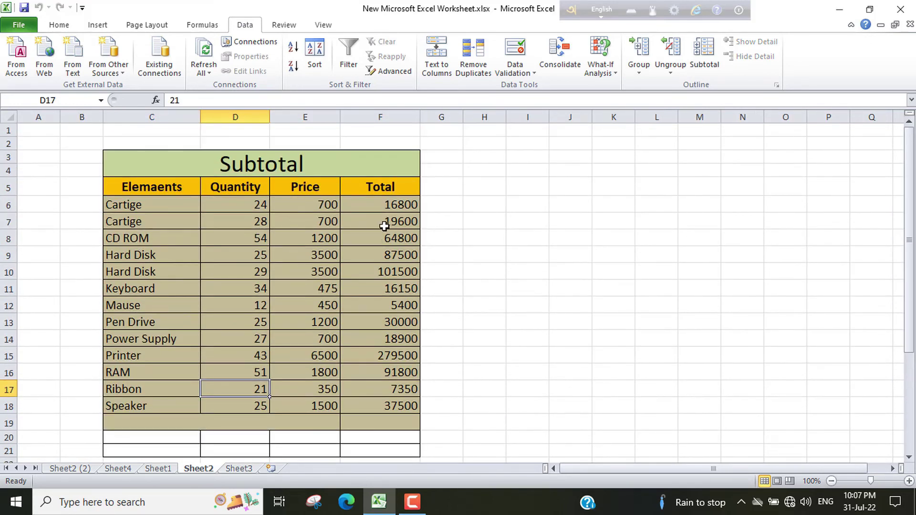